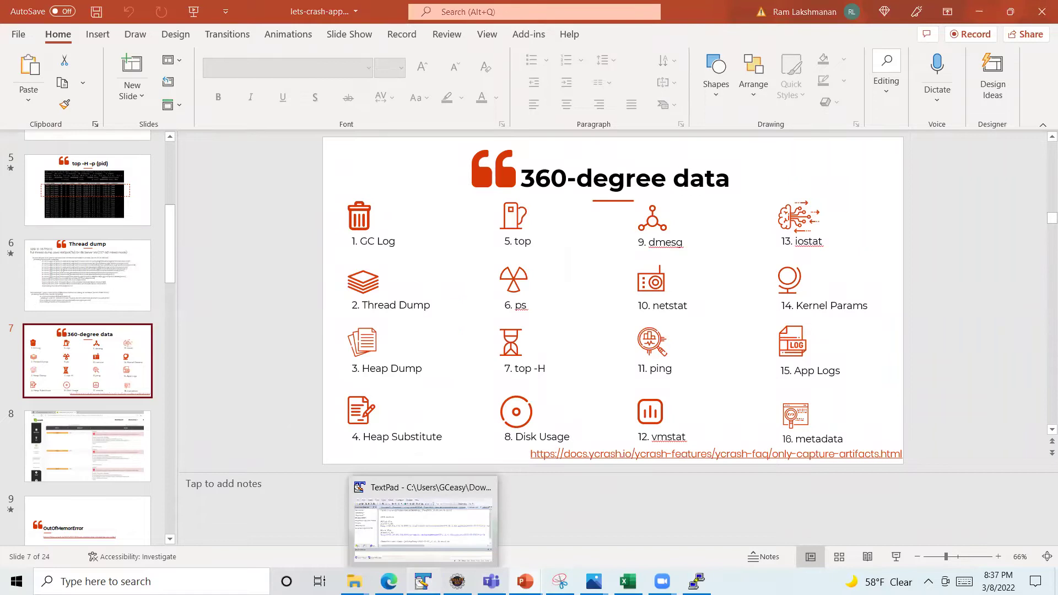
Write the command ./yc -p {PID} in a new TextPad document and minimize the editor.
left_click(423, 582)
left_click(82, 73)
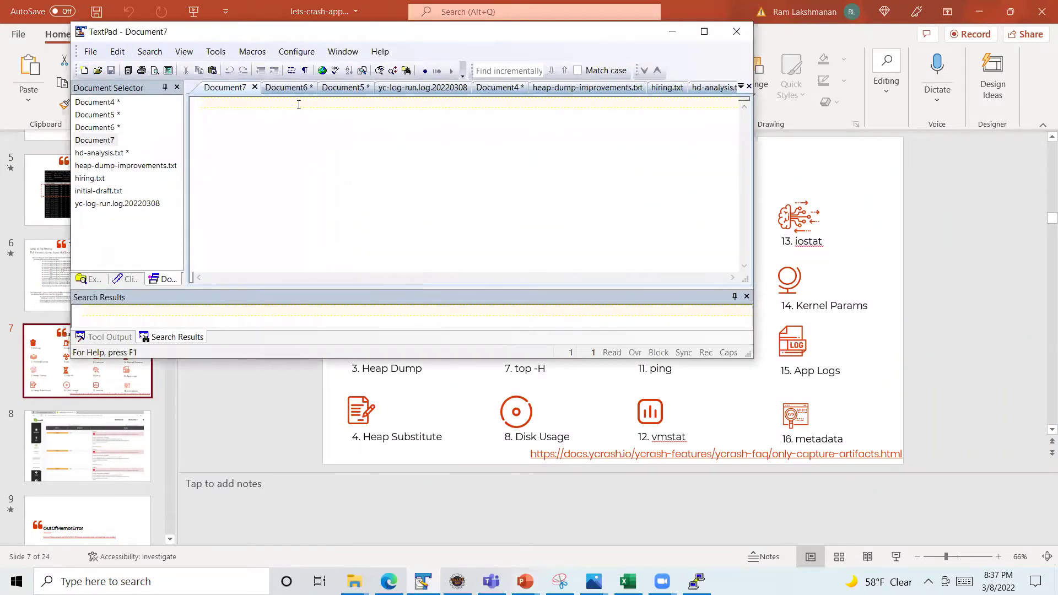
type("./yc -")
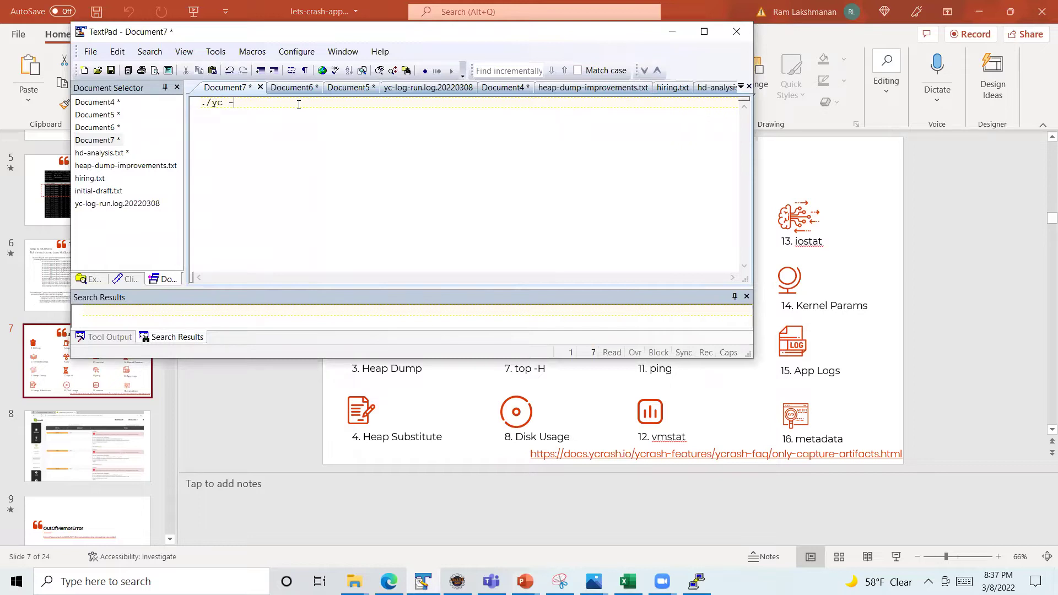
type("p ")
type("{PI}")
key("BackSpace")
type("D}")
left_click(673, 32)
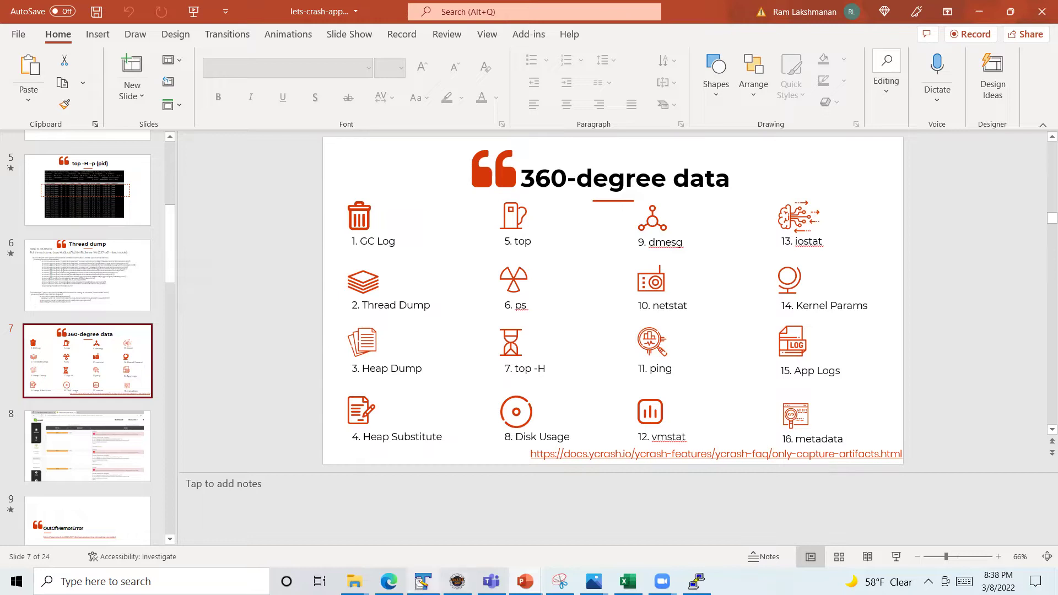
Copy the Before Fix report URL from the hd-analysis.txt notes.
left_click(389, 581)
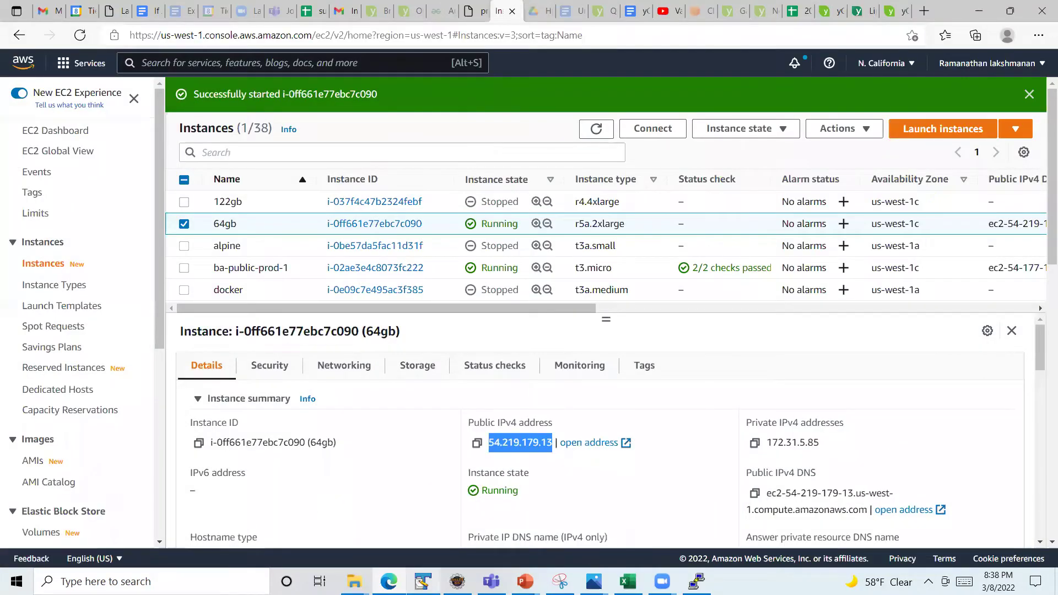
left_click(423, 581)
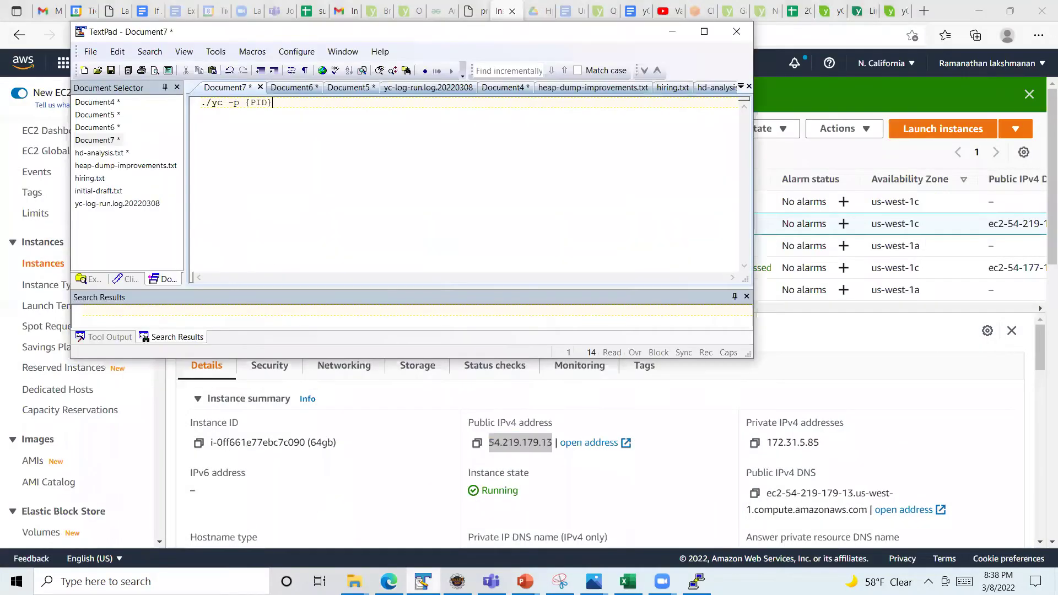
left_click(100, 155)
triple_click(323, 180)
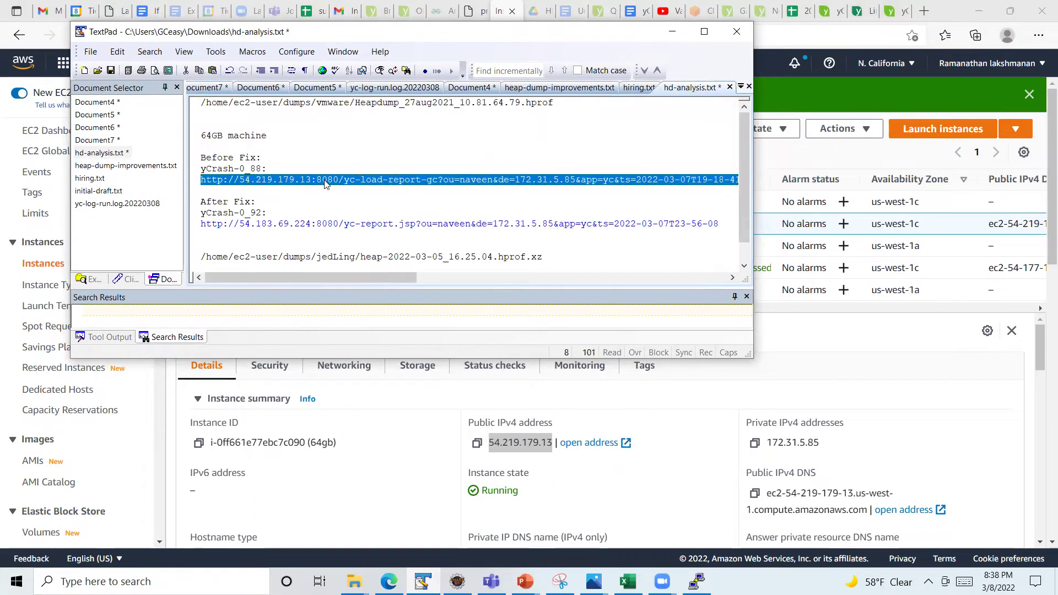
Load the copied Before Fix URL in a new browser tab to show the heaphero RCA report.
left_click(529, 389)
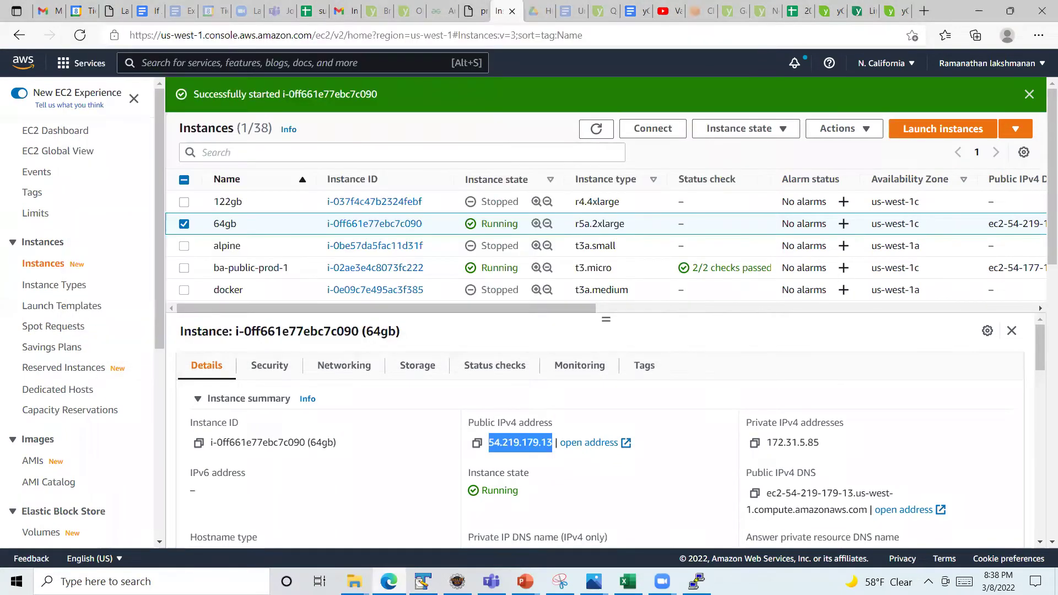
left_click(923, 11)
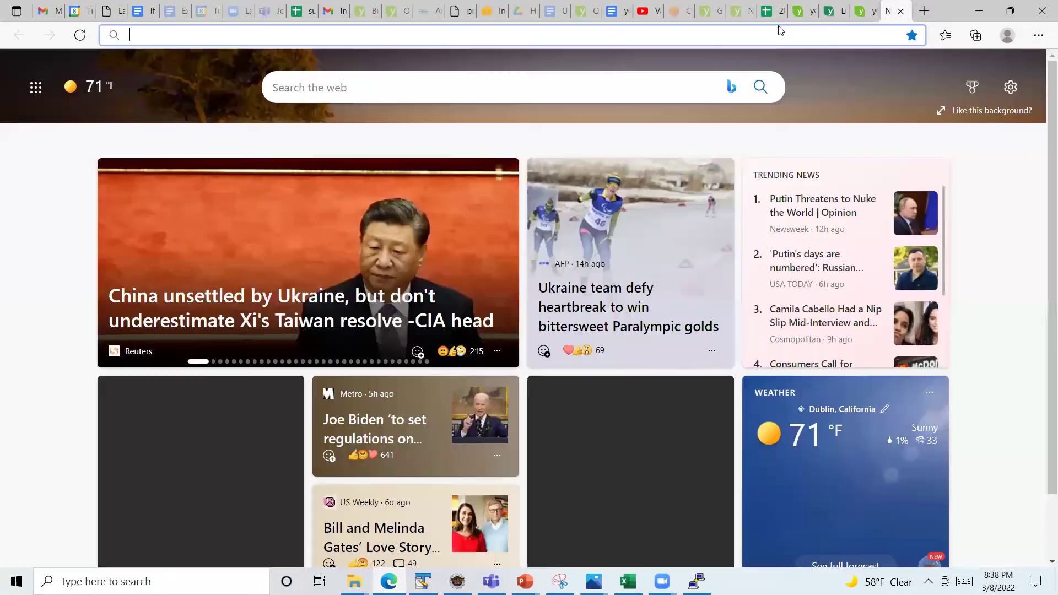
type("http://54.219.179.13:8080/yc-load-report-gc?ou=naveen&de=172.31.5.85&app=yc&ts=2022-03-07T19-18-41")
key("Return")
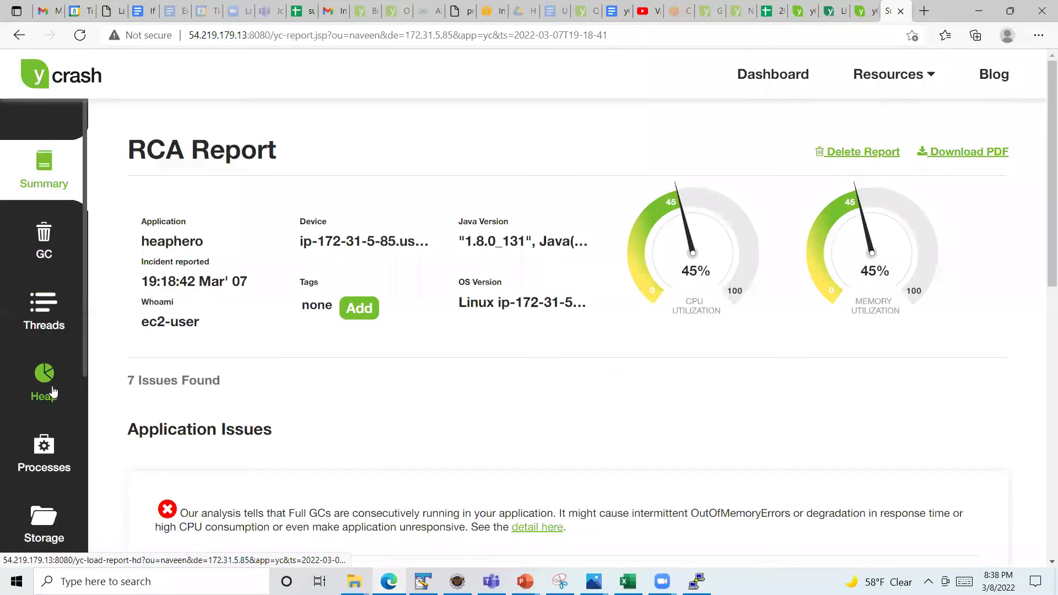
View the heap dump analysis and highlight the log4j LogManager class in the leak warning.
left_click(55, 389)
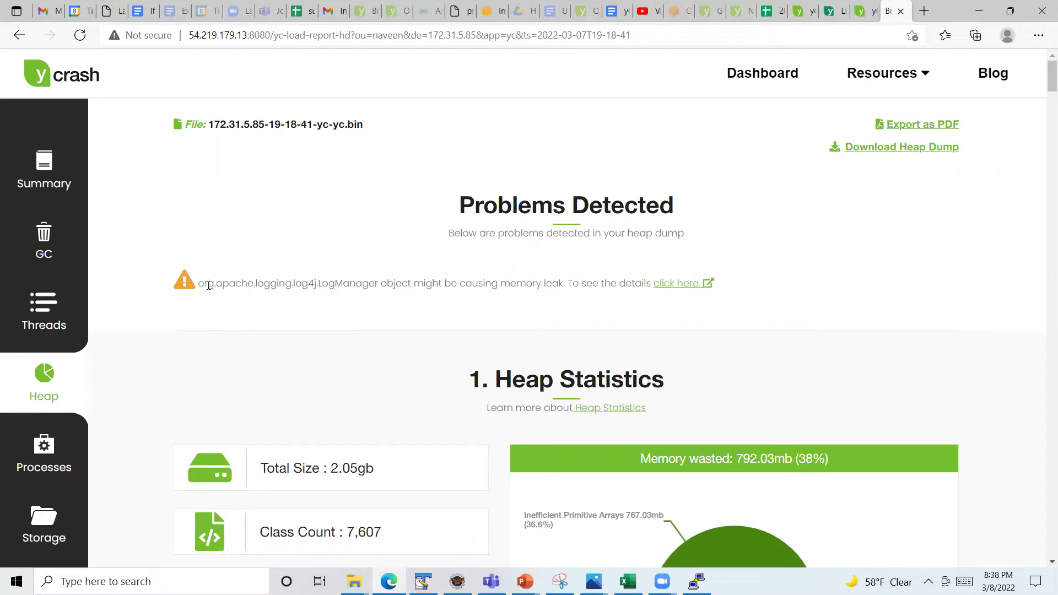
left_click_drag(198, 282, 560, 287)
scroll(569, 309, "down", 1)
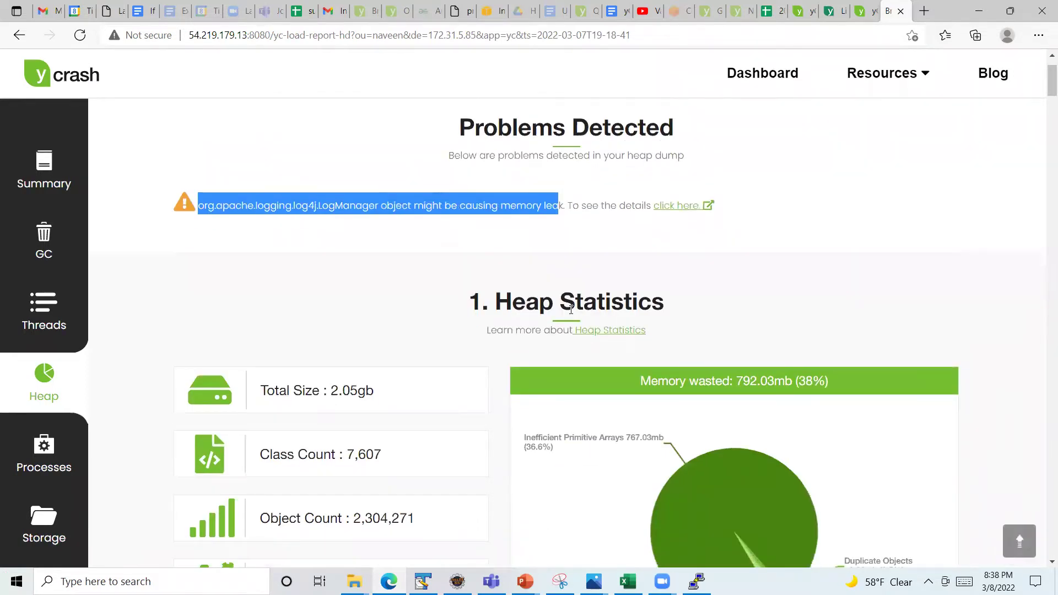
scroll(571, 310, "down", 5)
scroll(571, 311, "down", 3)
scroll(570, 311, "down", 3)
scroll(570, 312, "down", 2)
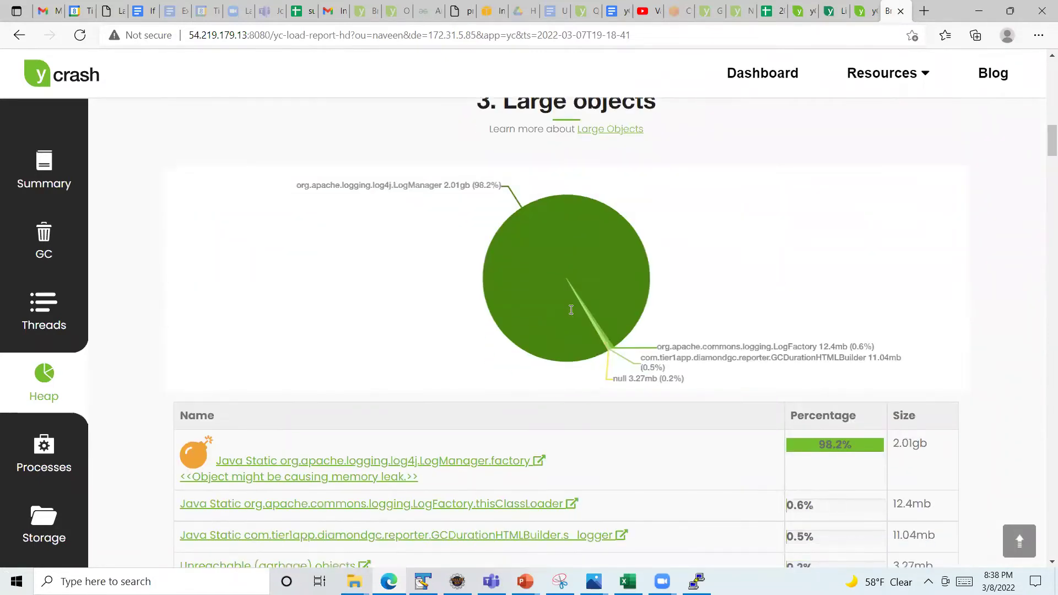
scroll(571, 313, "up", 1)
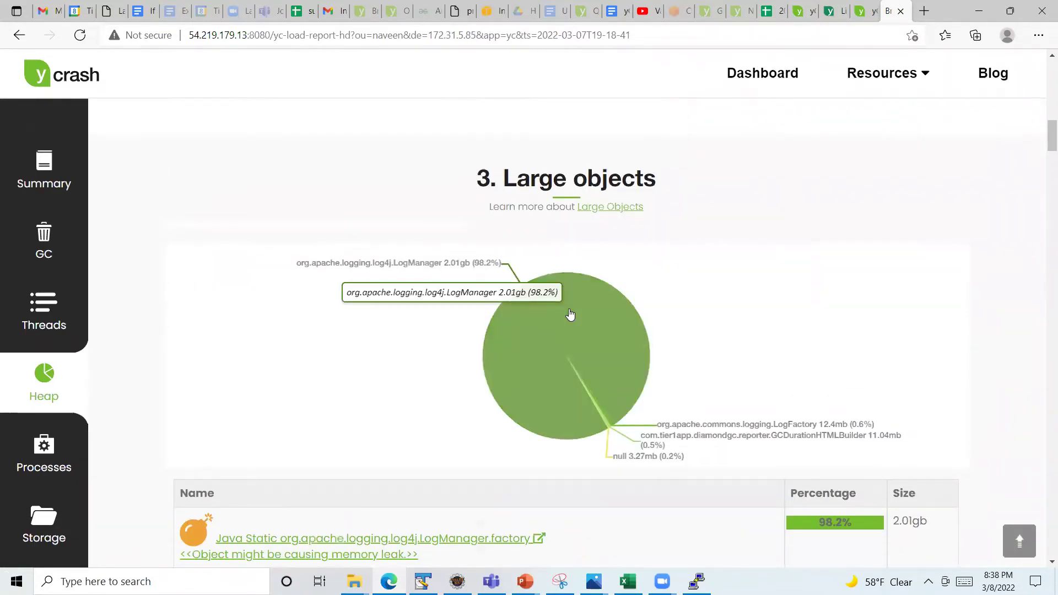
scroll(770, 317, "down", 1)
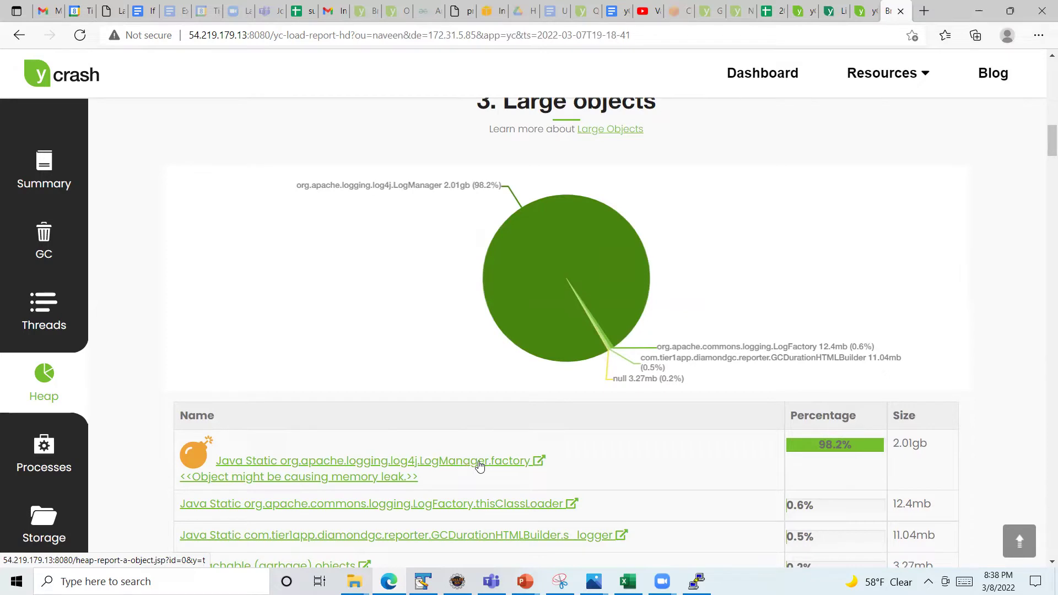
scroll(761, 465, "down", 1)
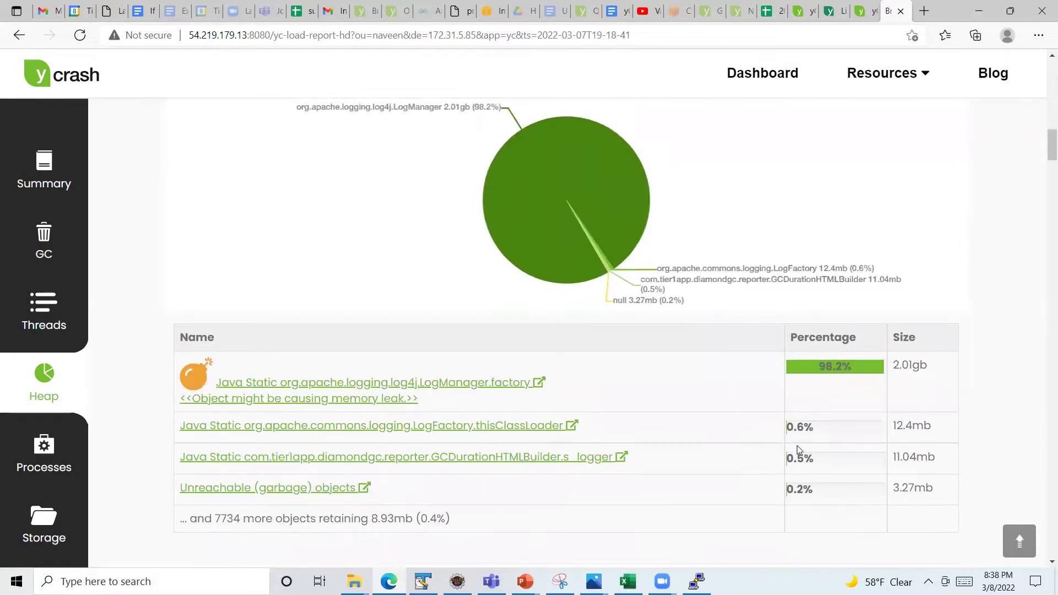
mouse_move(834, 445)
scroll(427, 456, "down", 1)
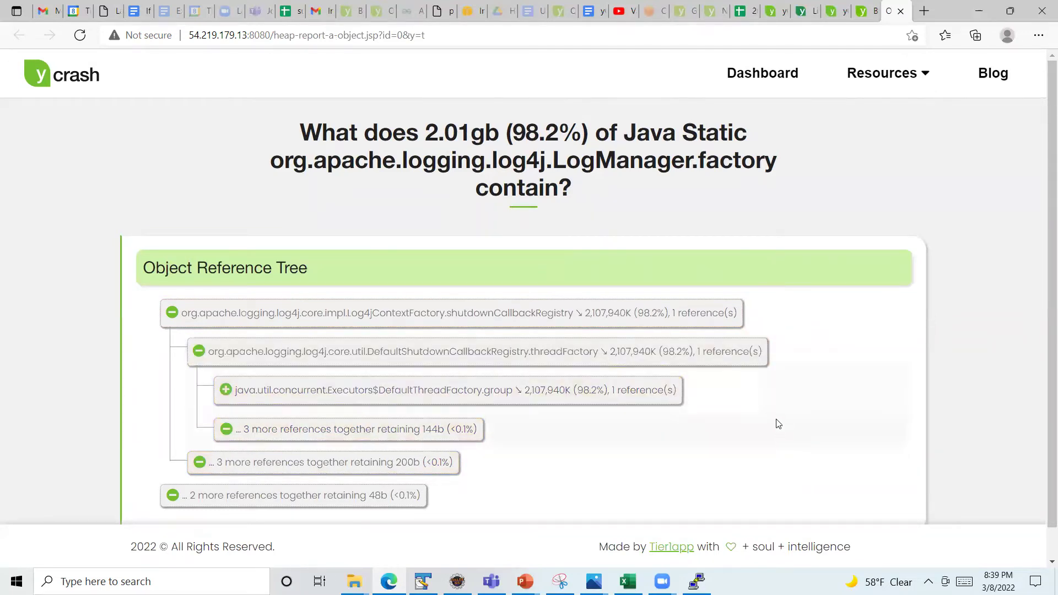
scroll(778, 419, "down", 1)
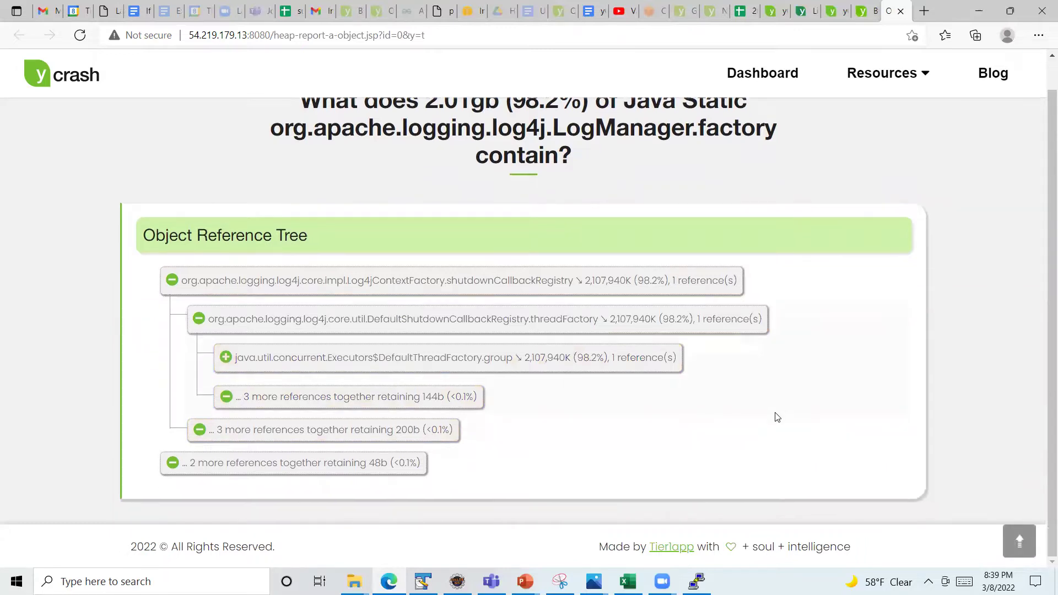
Expand the DefaultThreadFactory.group node toward ThreadGroup.threads and hprofParser.
left_click(226, 358)
scroll(494, 148, "down", 2)
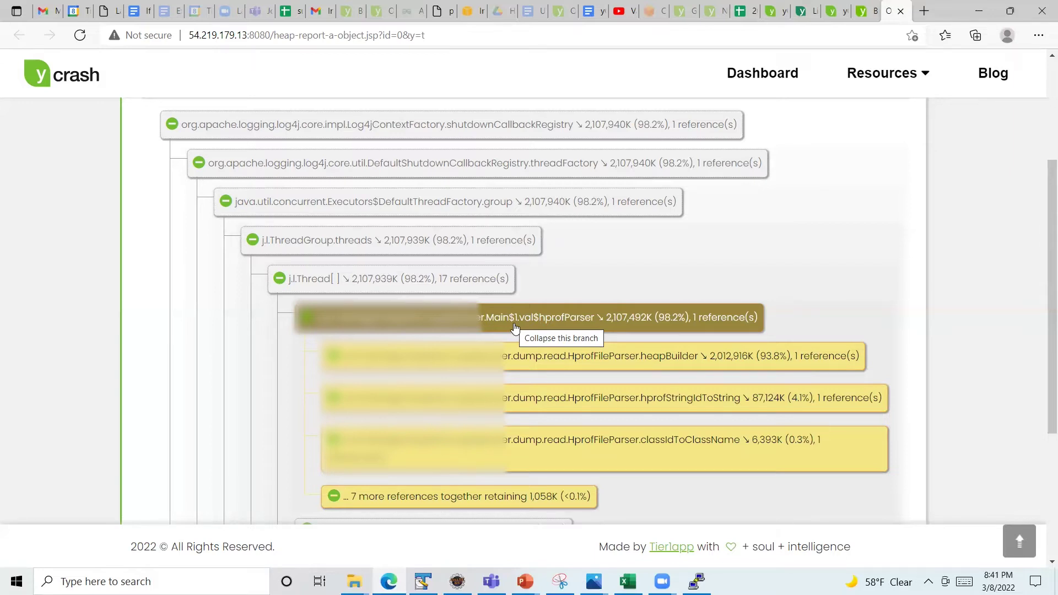
Switch to deck.pptx and start its slide show on the readDump code slide.
left_click(526, 582)
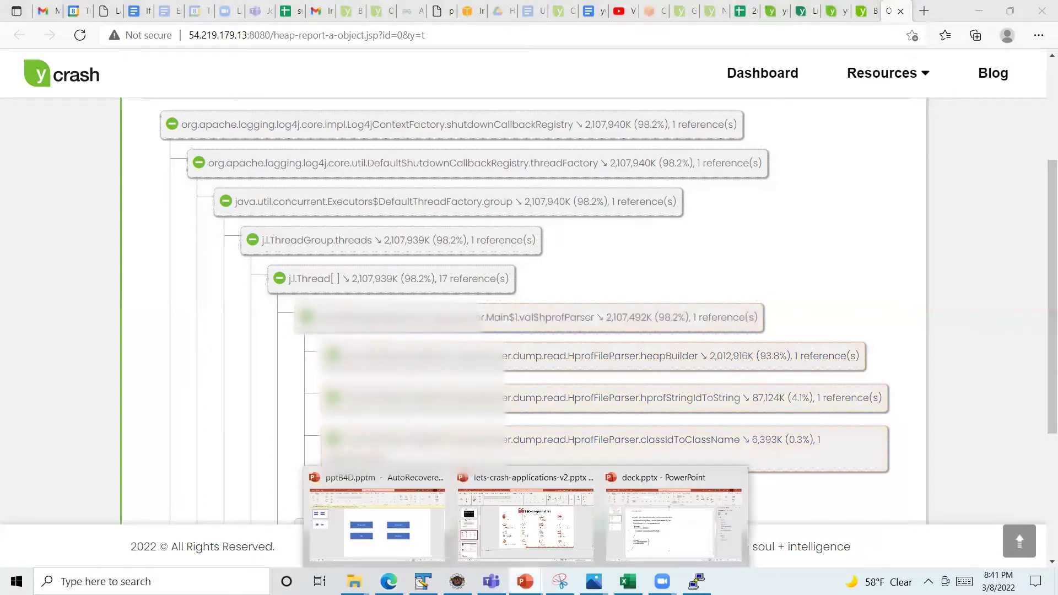
left_click(649, 548)
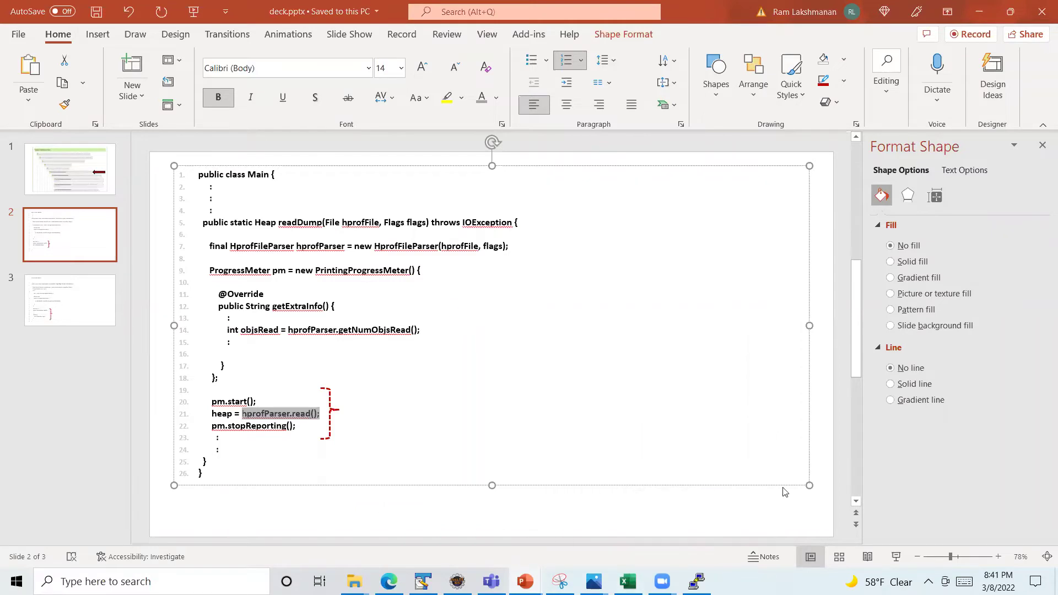
left_click(897, 559)
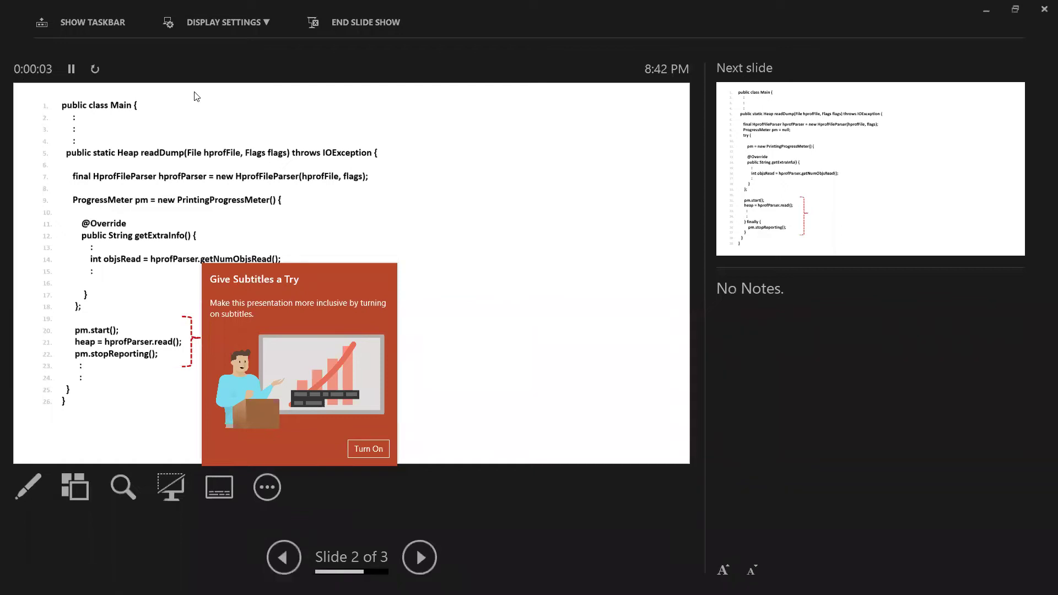
Turn on the laser pointer with Ctrl+L while staying on slide 2.
key("ctrl+l")
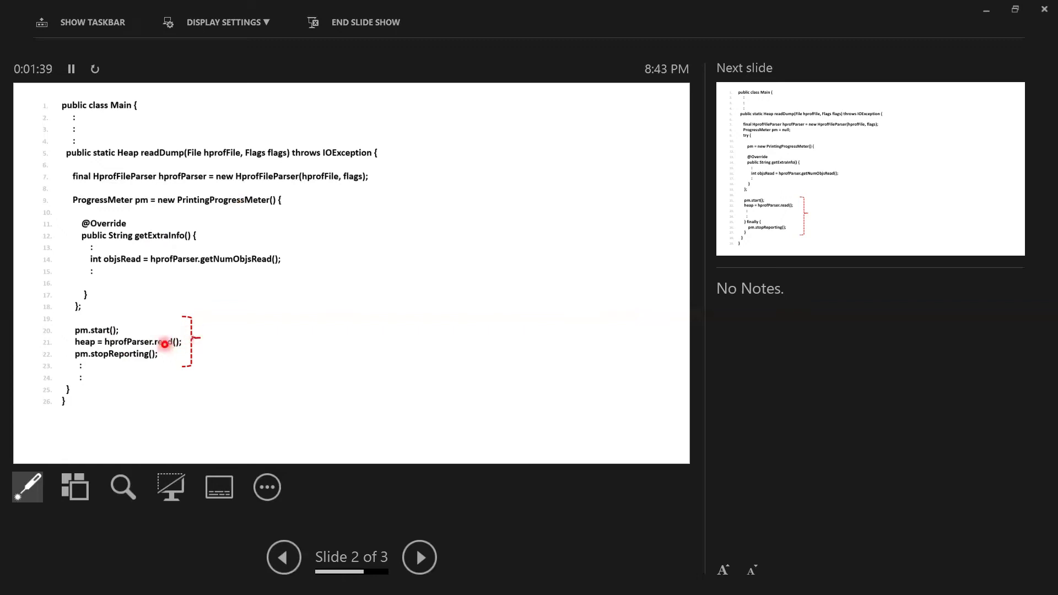
Mark the hprofParser.read() line, revisit the Object Reference Tree slide, then return to the code slide.
left_click_drag(201, 338, 192, 338)
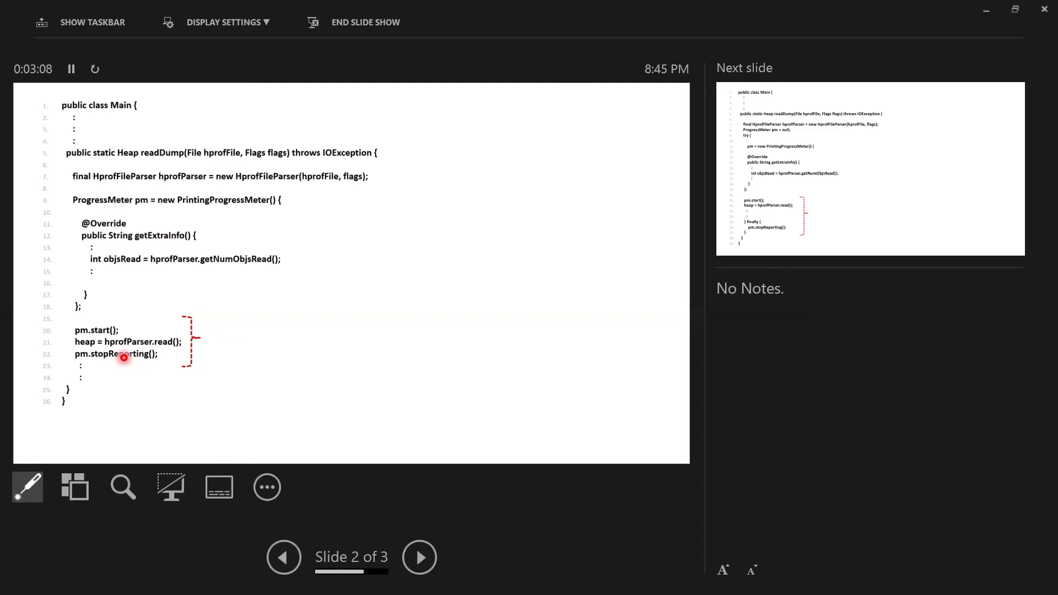
key("Left")
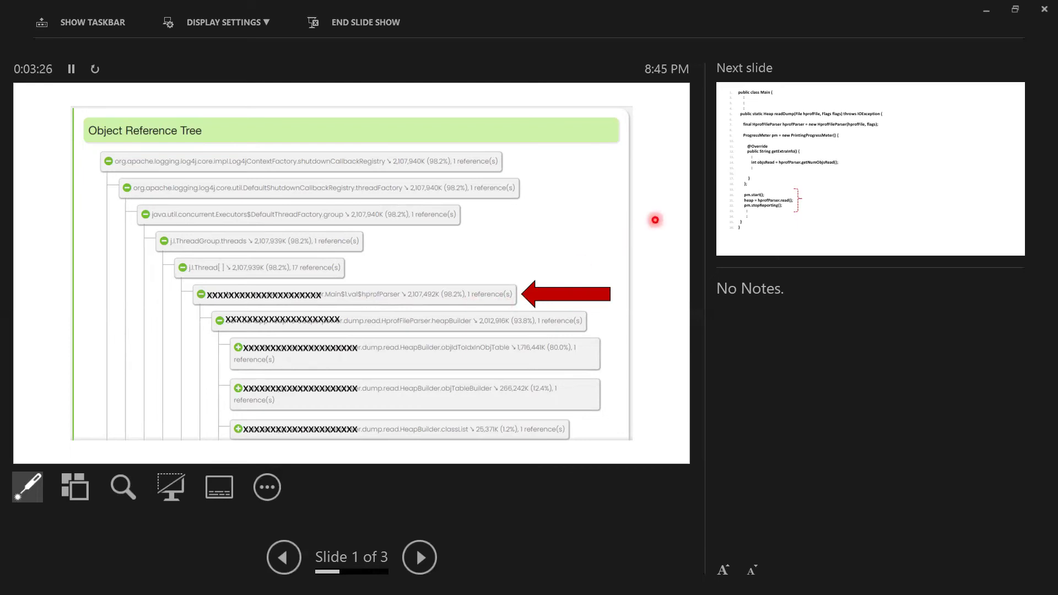
key("Right")
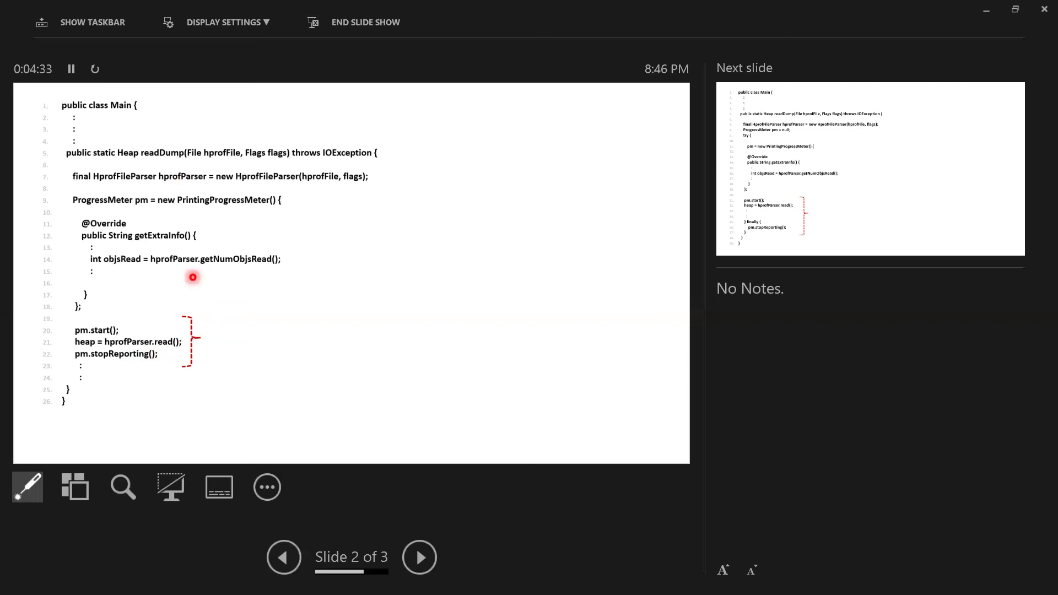
Advance to slide 3 showing readDump with the finally-clause fix.
key("Right")
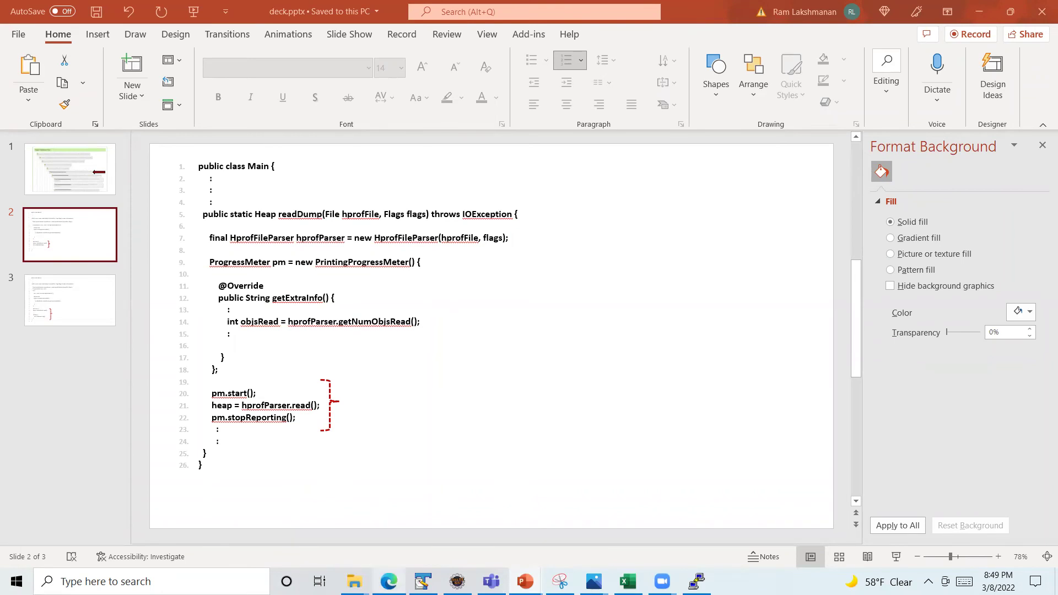
Switch to the browser to review yCrash's Object Reference Tree.
left_click(388, 581)
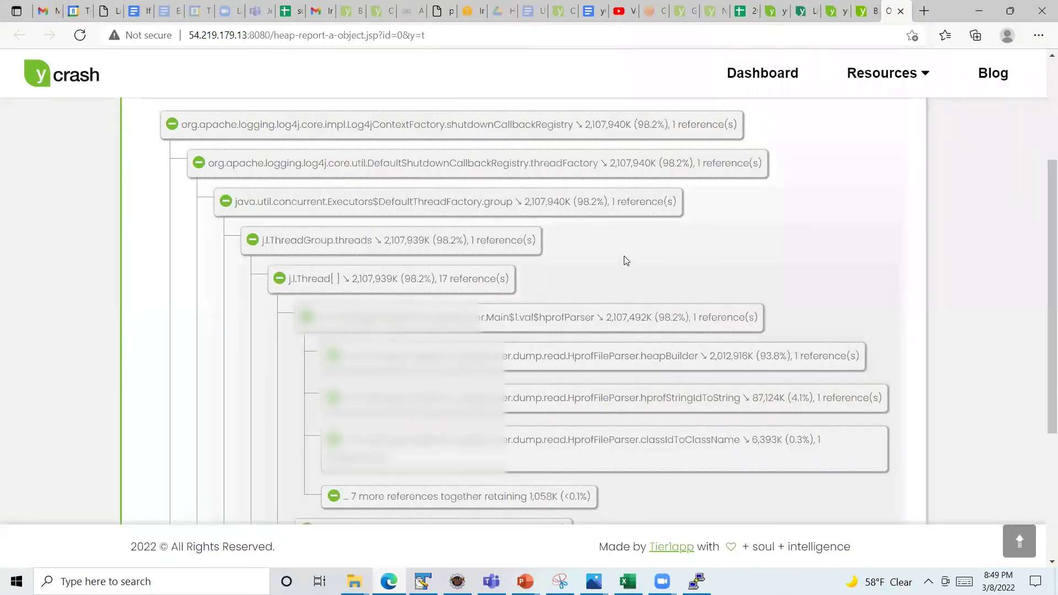
scroll(624, 256, "up", 1)
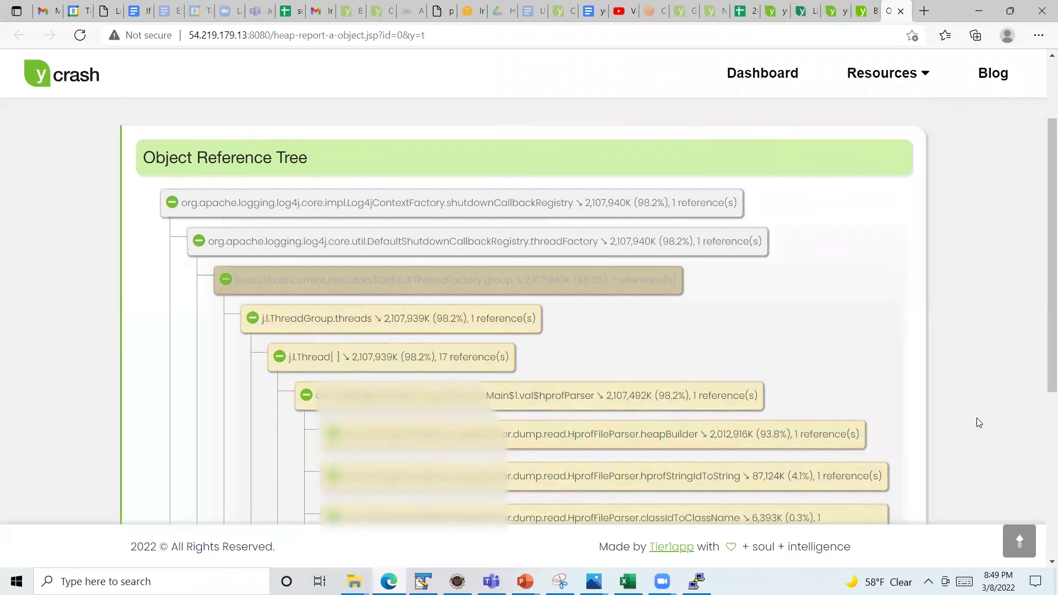